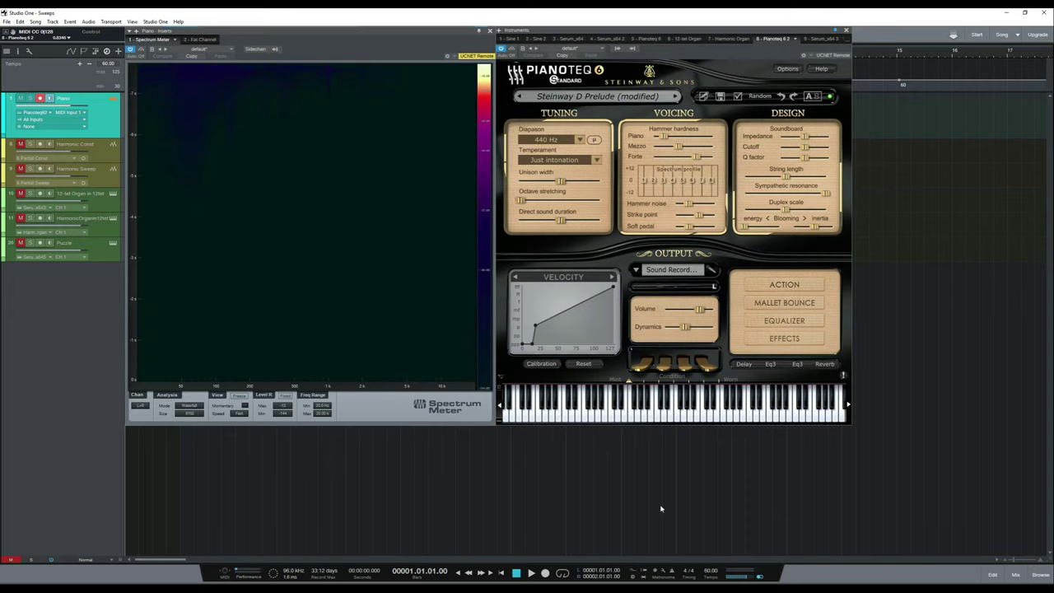
Step: Set the Pianoteq temperament to Equal and close the Spectrum Meter and Pianoteq windows
left_click(596, 160)
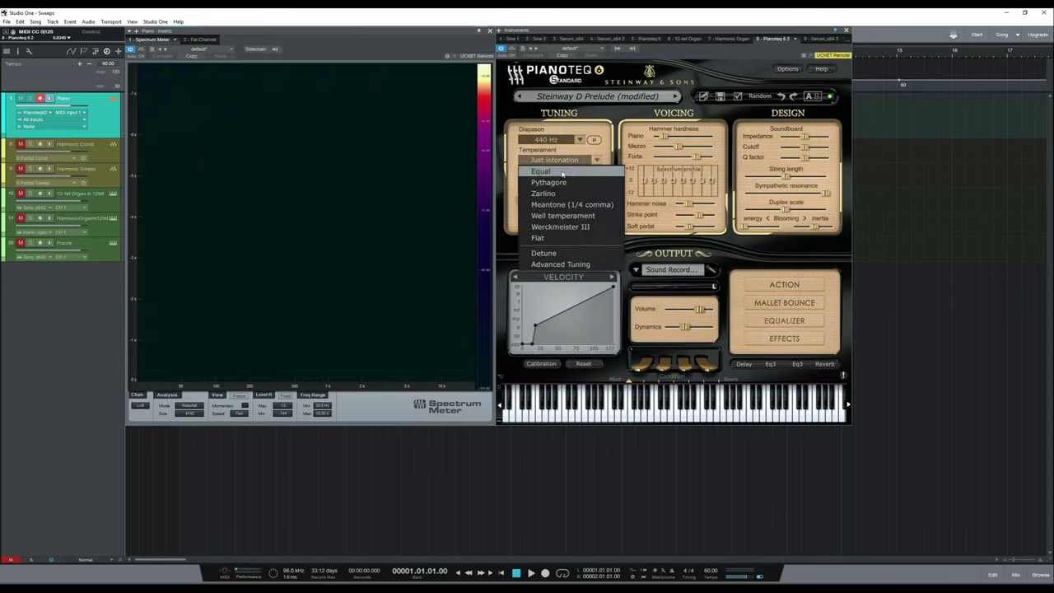
left_click(562, 172)
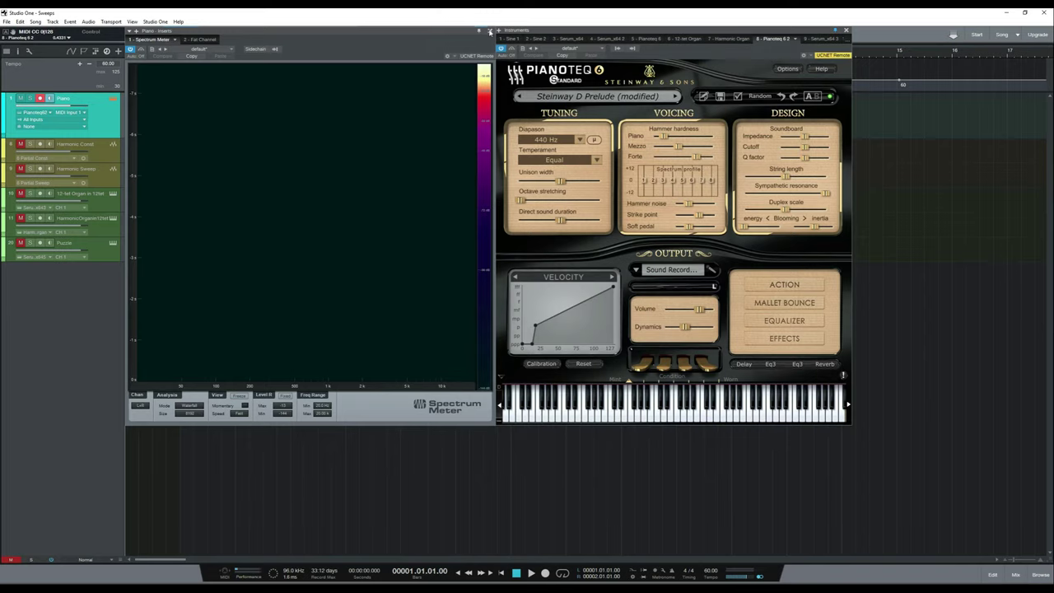
left_click(490, 31)
left_click(846, 30)
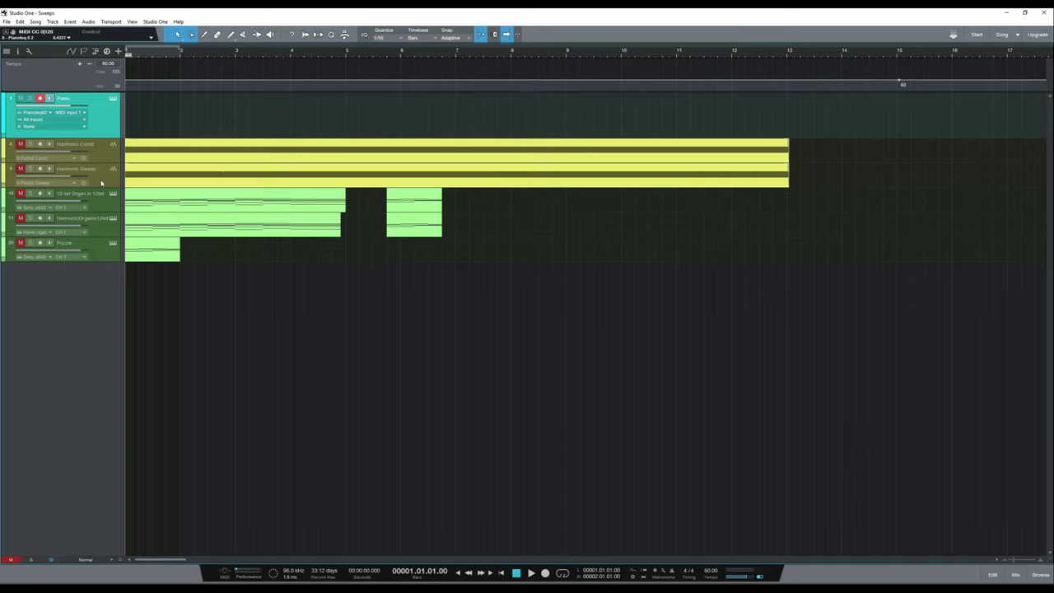
Step: Mute the Piano track, unmute the Harmonic Const track and select it
left_click(21, 98)
left_click_drag(21, 144, 20, 169)
left_click(107, 158)
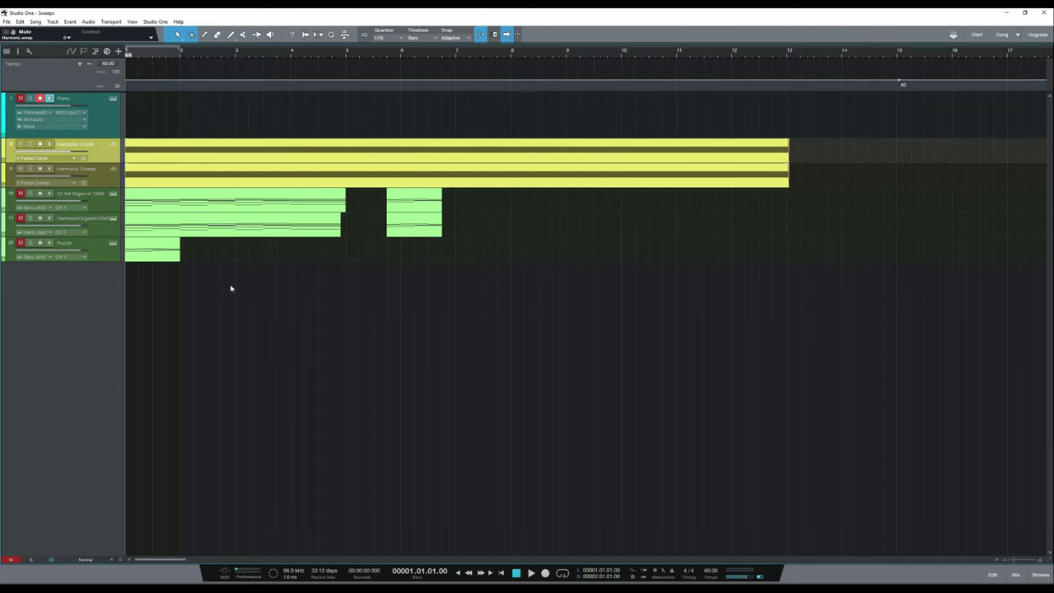
Step: Audition the Harmonic Const track from the start, skipping ahead to about bars 6 and 8 before stopping
key("space")
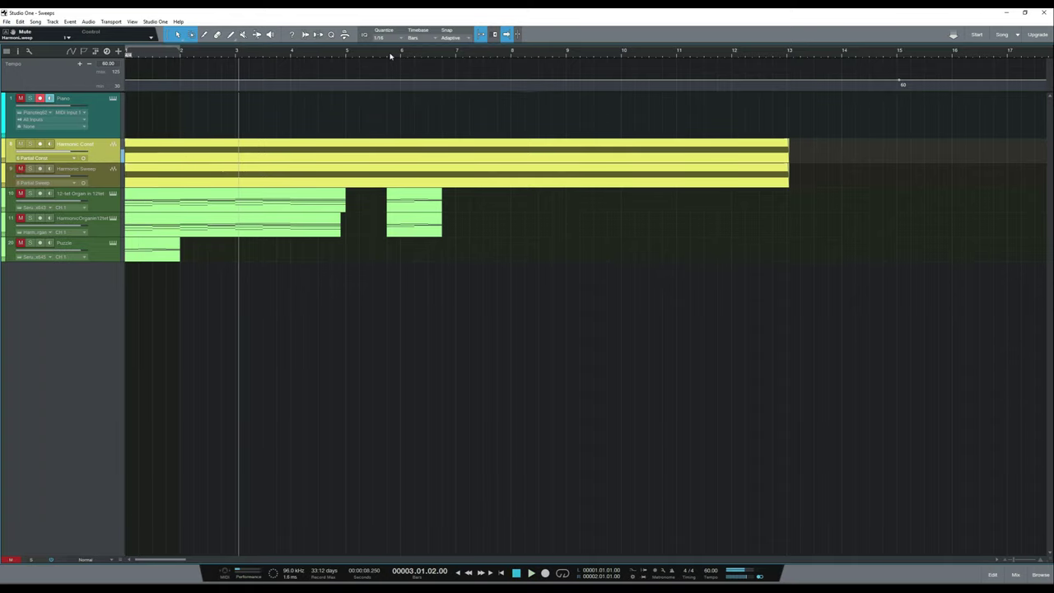
left_click(391, 55)
left_click(535, 54)
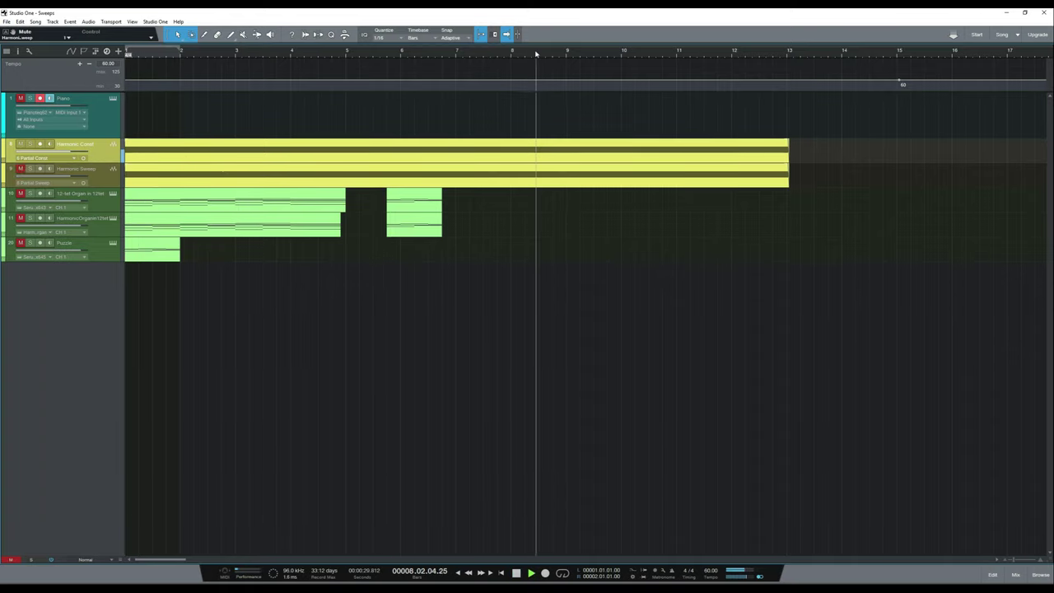
key("space")
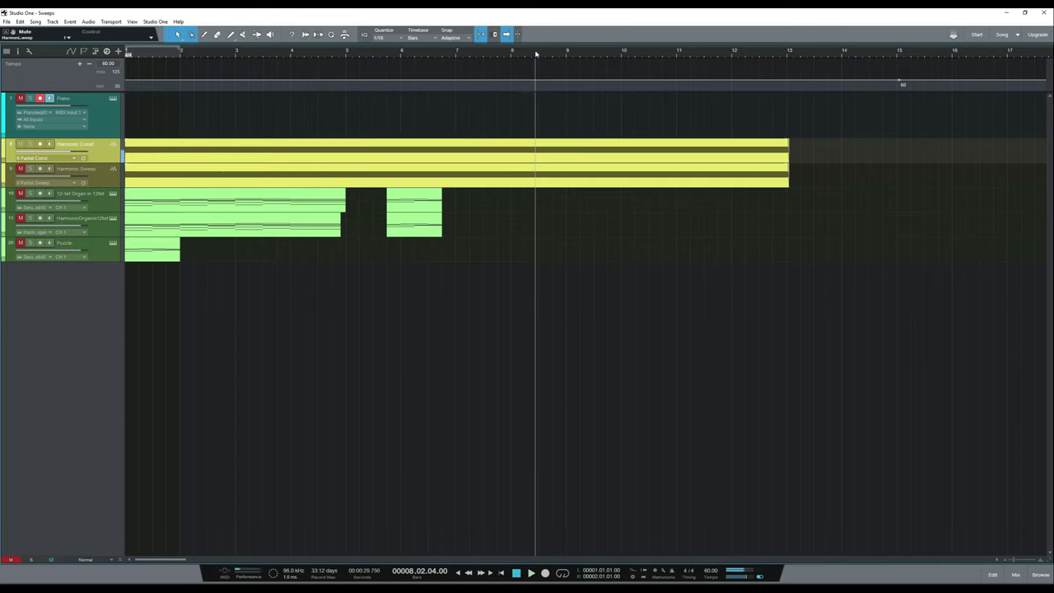
Step: Mute the Harmonic Const track and unmute the Harmonic Sweep track
left_click(30, 169)
left_click(30, 169)
left_click(21, 168)
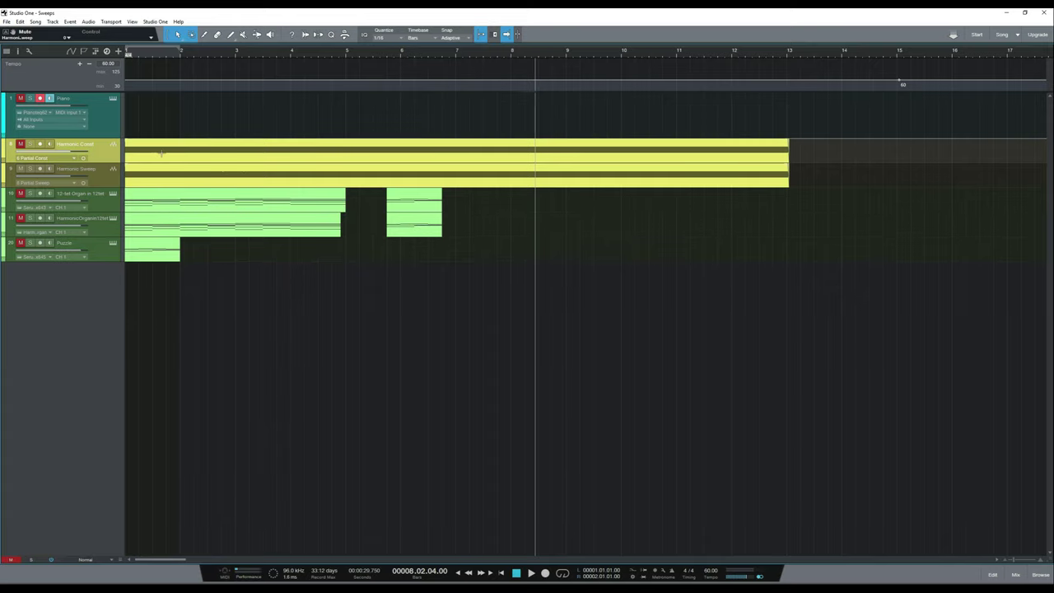
Step: Audition the Harmonic Sweep track from bar 1 beat 2, skipping ahead in stages to about bar 10, and stop playback
left_click(138, 57)
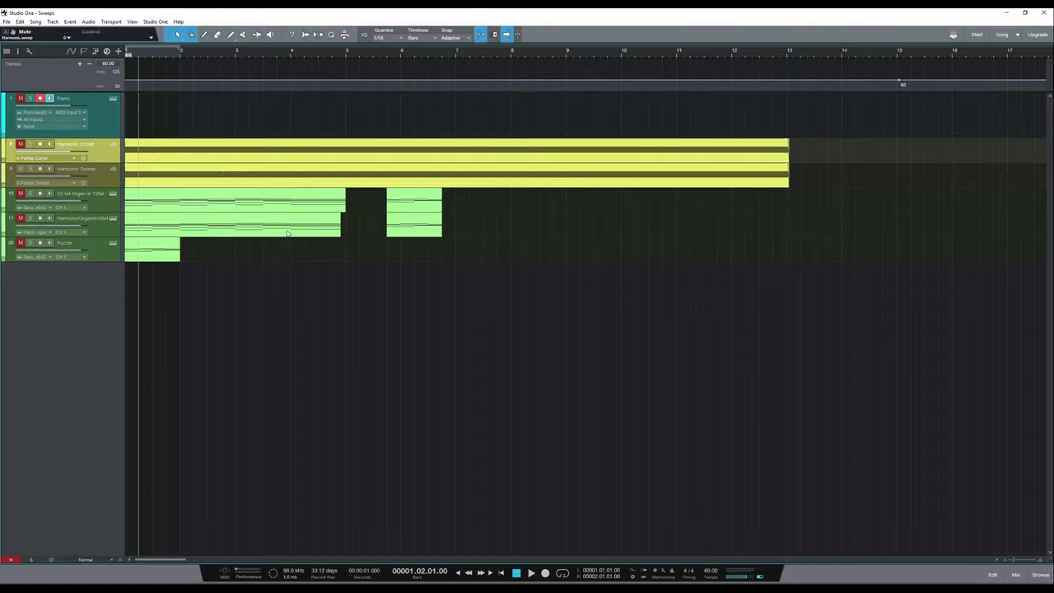
key("space")
left_click(271, 96)
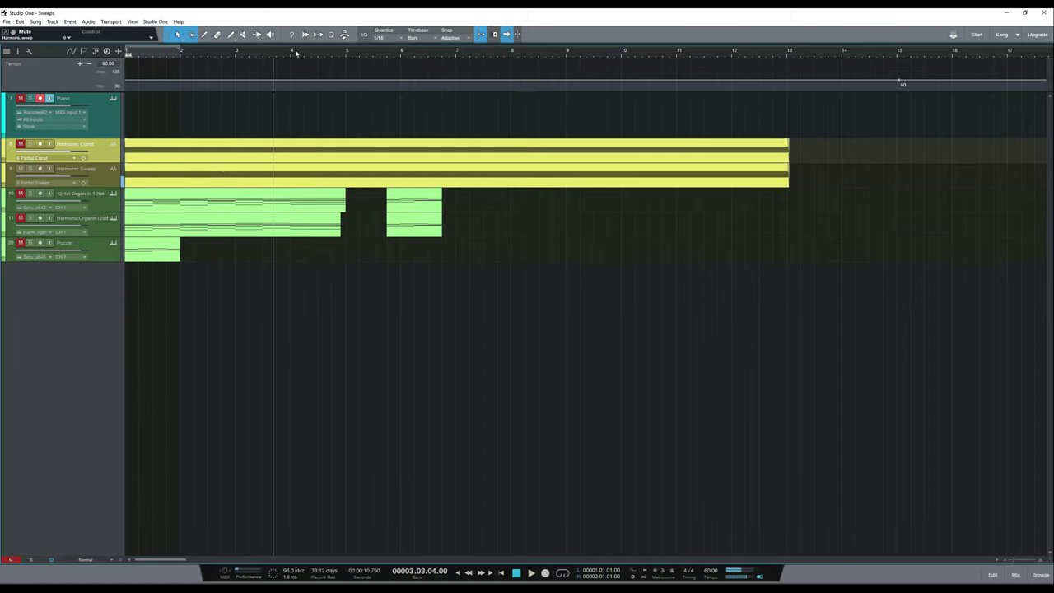
left_click(383, 59)
left_click(501, 56)
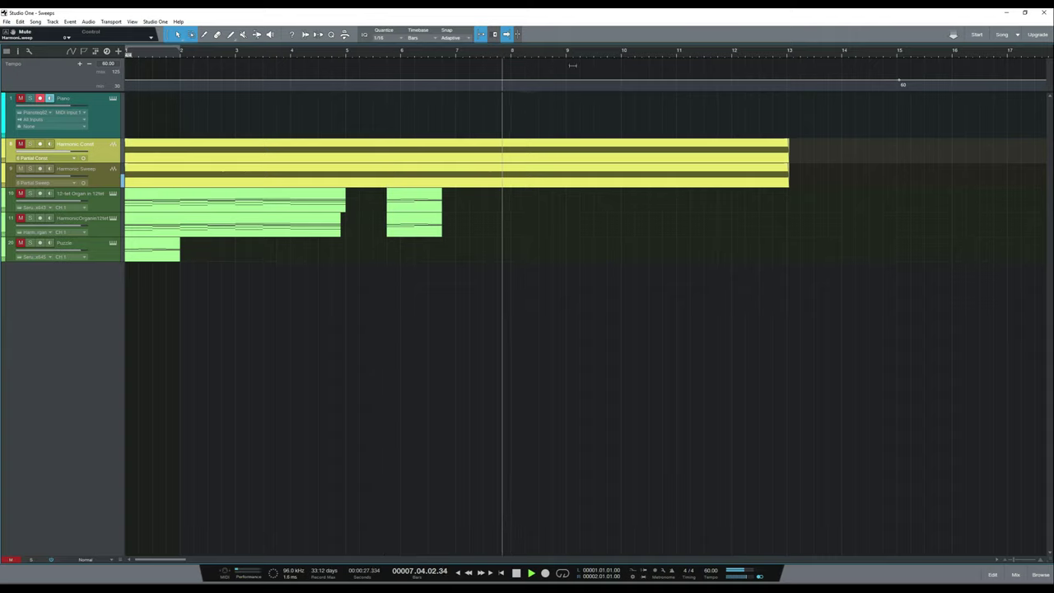
left_click(625, 53)
key("space")
Step: Unmute the Harmonic Const track and open the Metering channel's Harmonic SPAN insert, hiding the mixer again
left_click(21, 145)
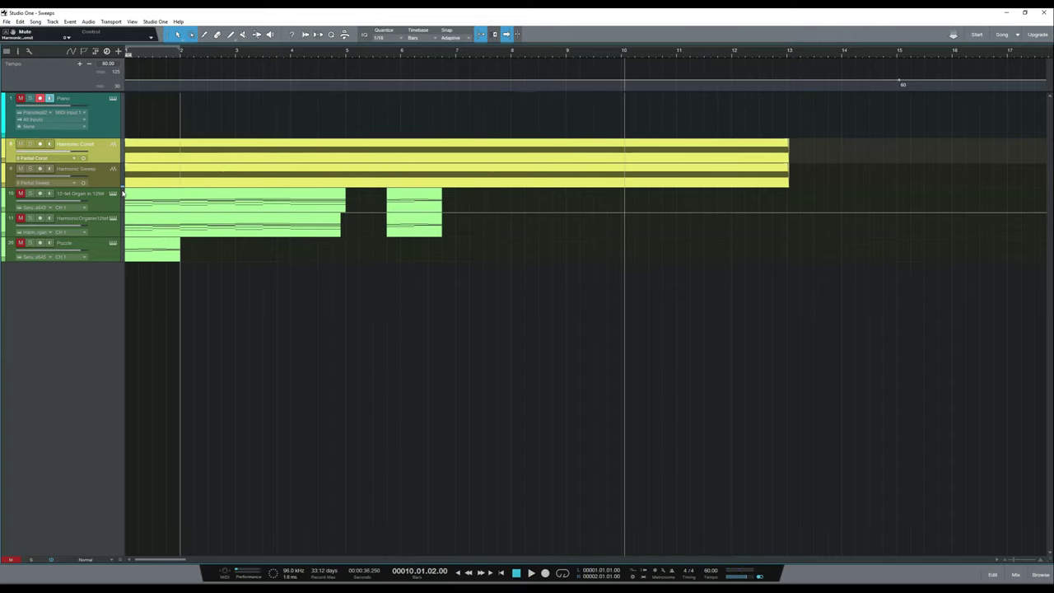
key("F3")
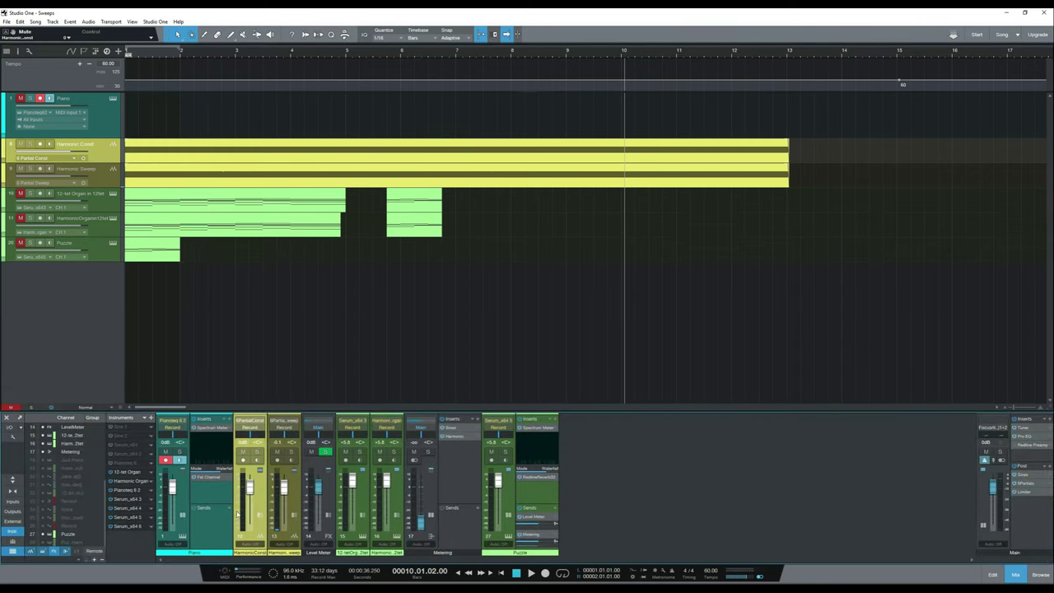
left_click(458, 438)
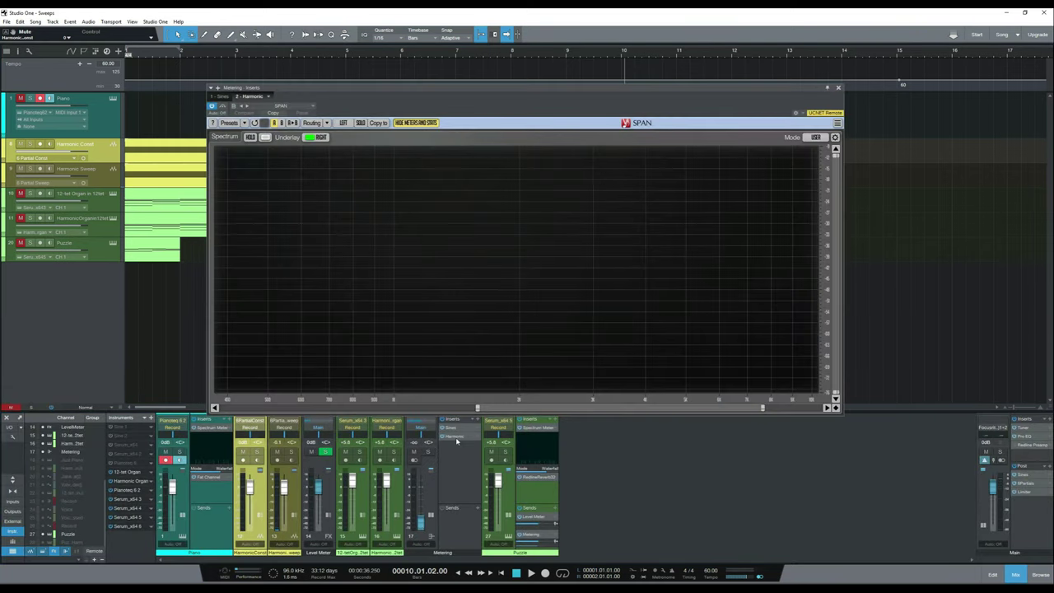
key("F3")
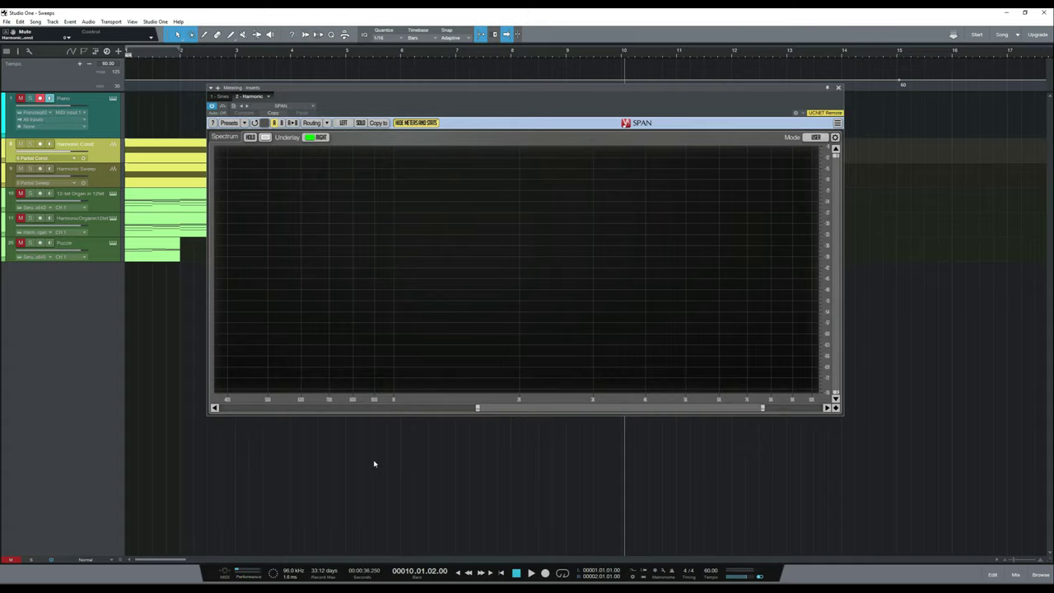
Step: Play both harmonic tracks from the start and watch how their partials coincide in SPAN
left_click(502, 572)
key("space")
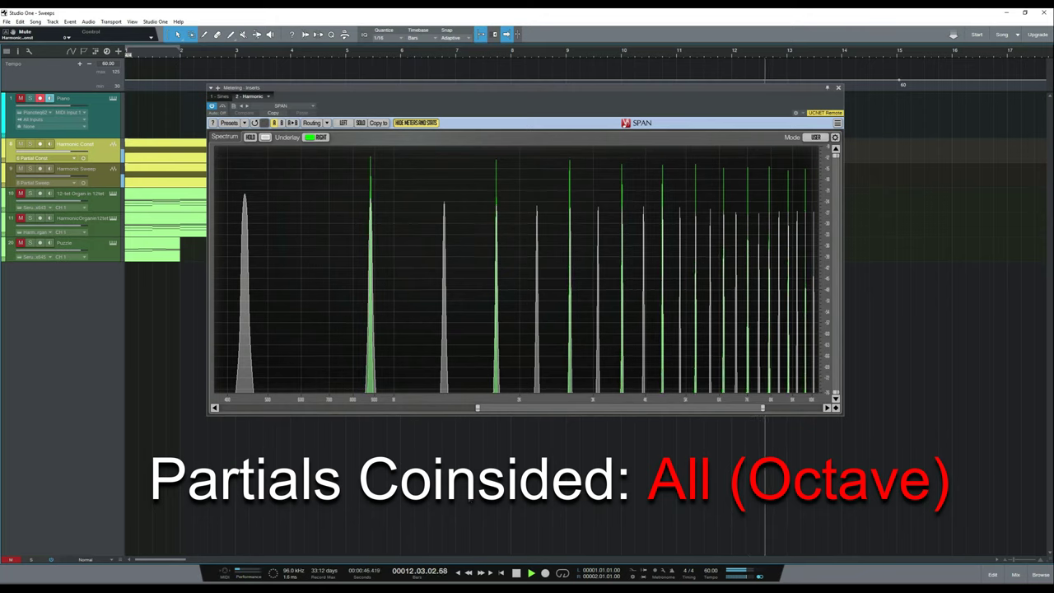
key("space")
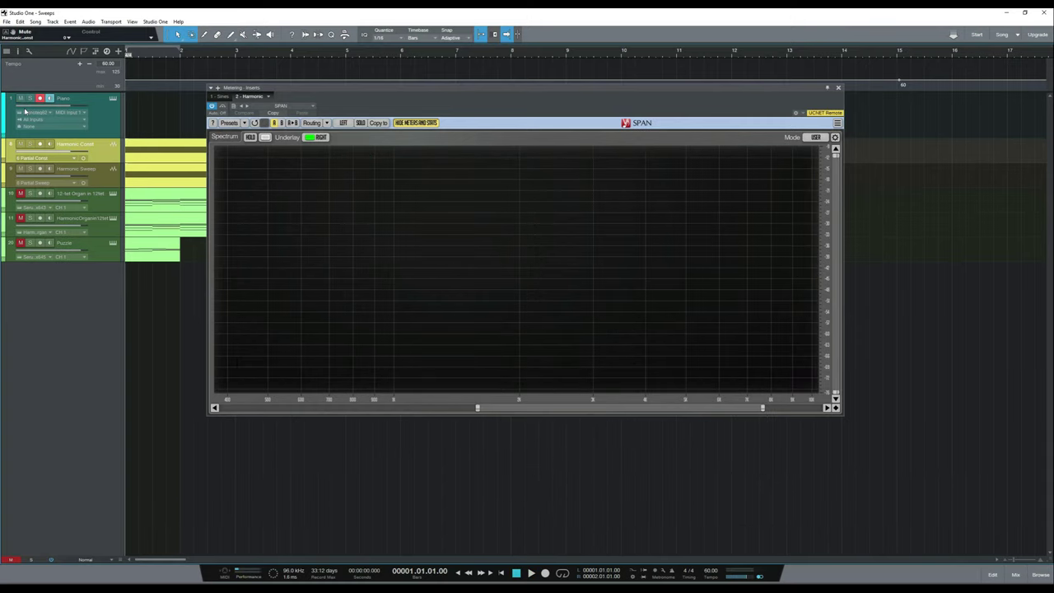
Step: Switch to the Piano track and set its Pianoteq temperament to Just intonation in the advanced tuning settings
left_click(106, 129)
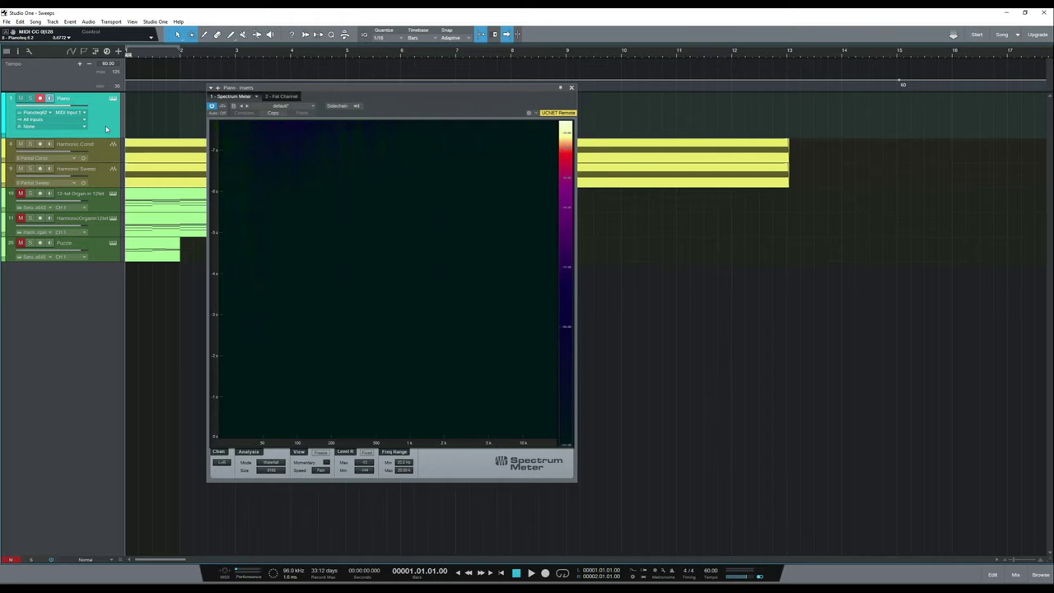
key("ctrl+w")
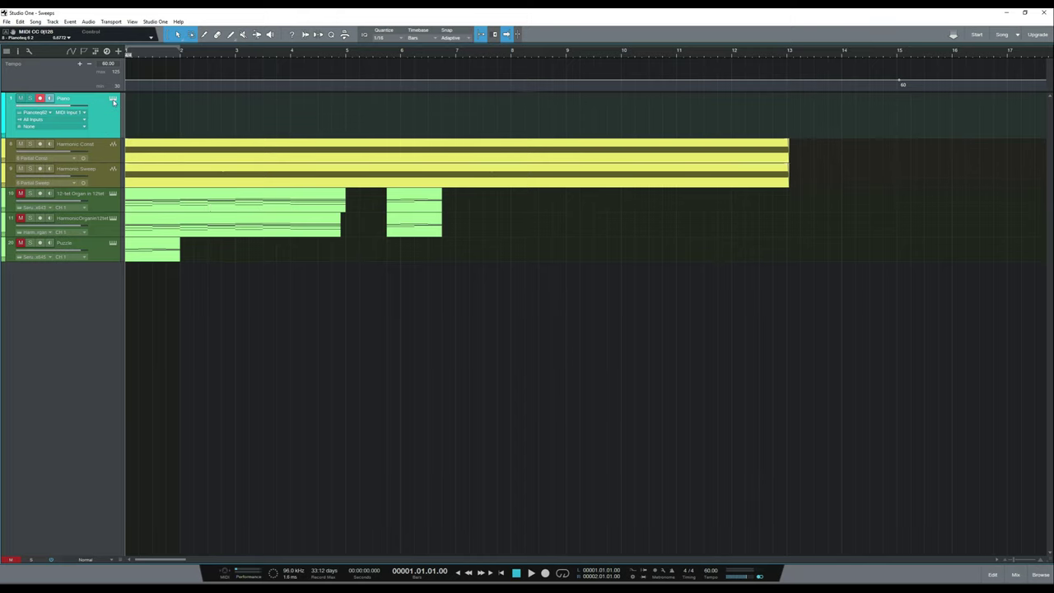
left_click(114, 99)
left_click(553, 161)
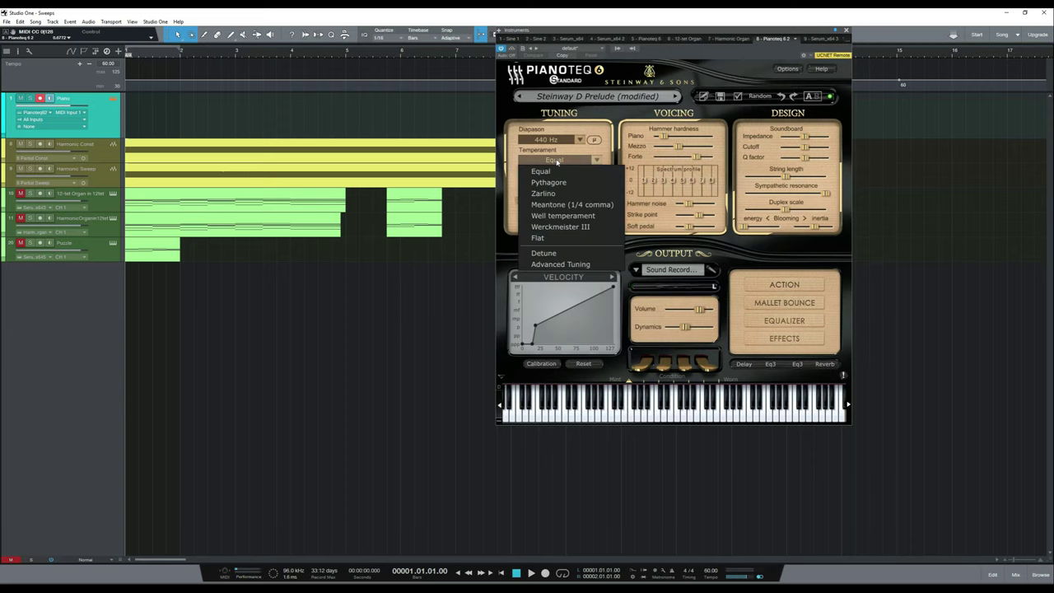
left_click(598, 144)
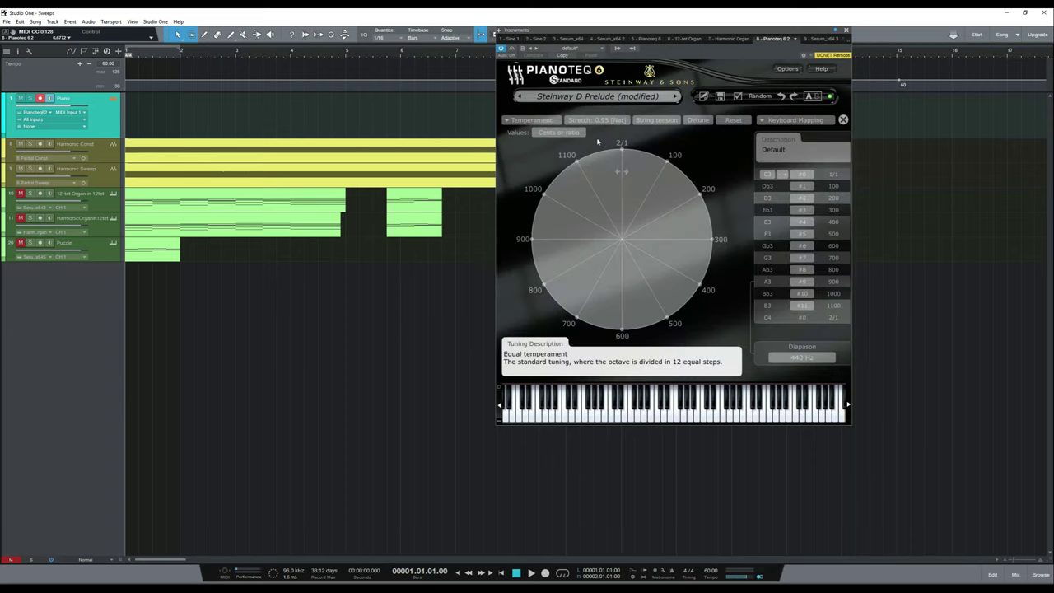
left_click(531, 120)
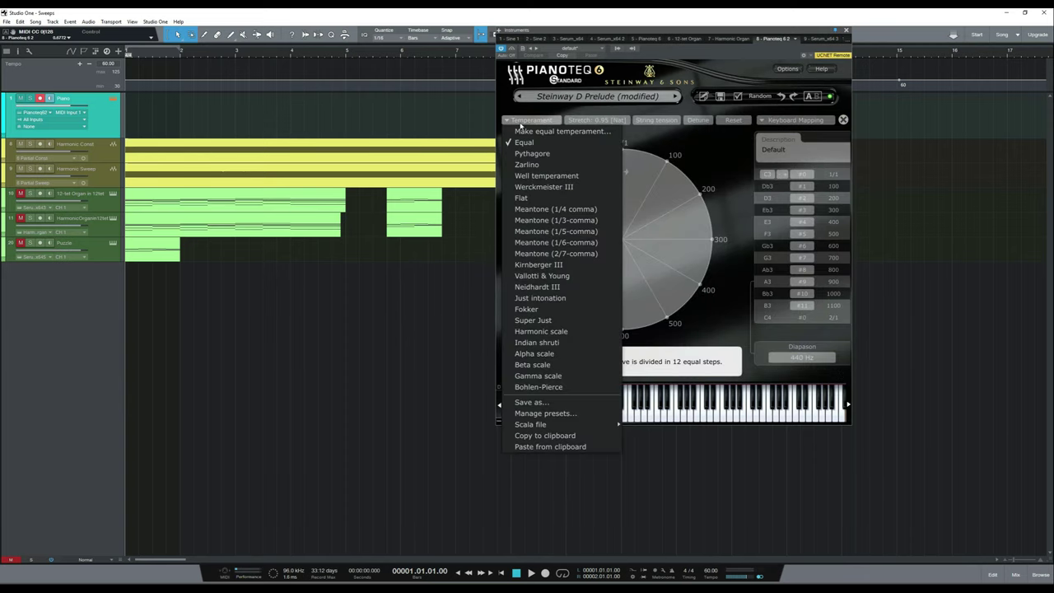
left_click(547, 298)
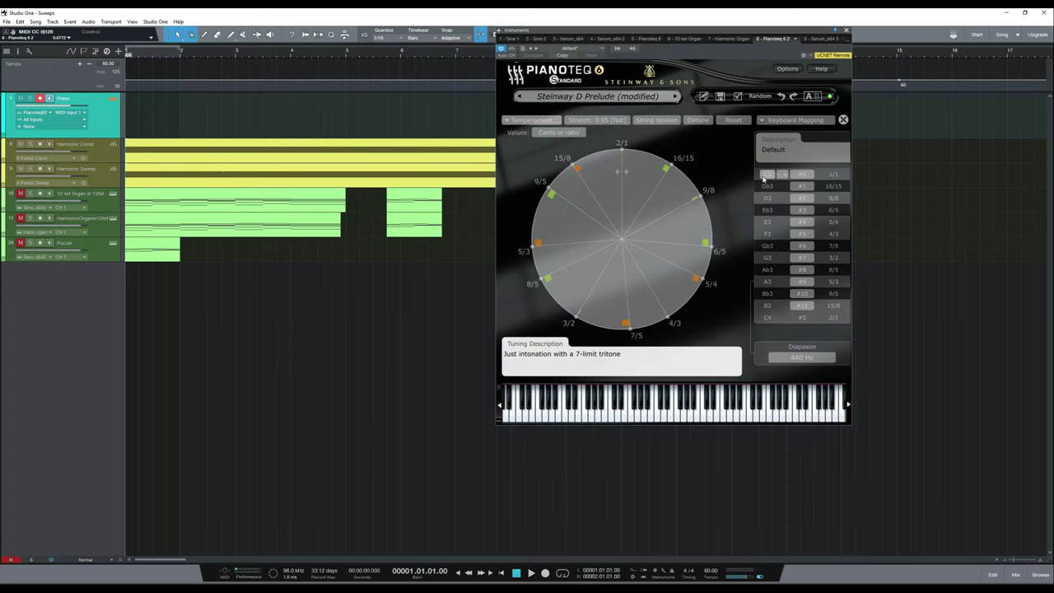
left_click(843, 119)
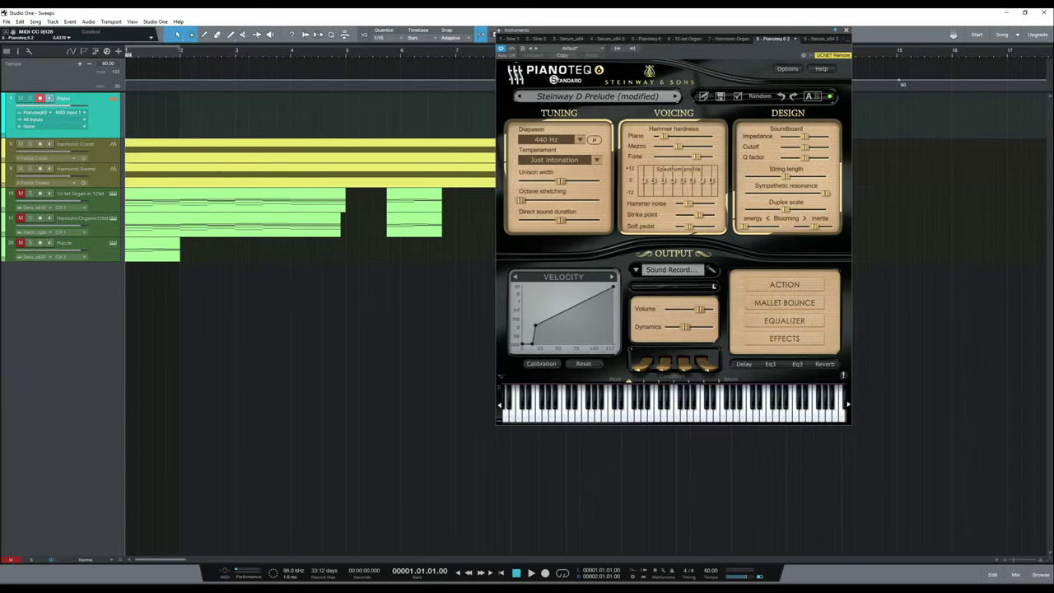
Step: Select the Harmonic Sweep track and close the Pianoteq window
left_click(152, 141)
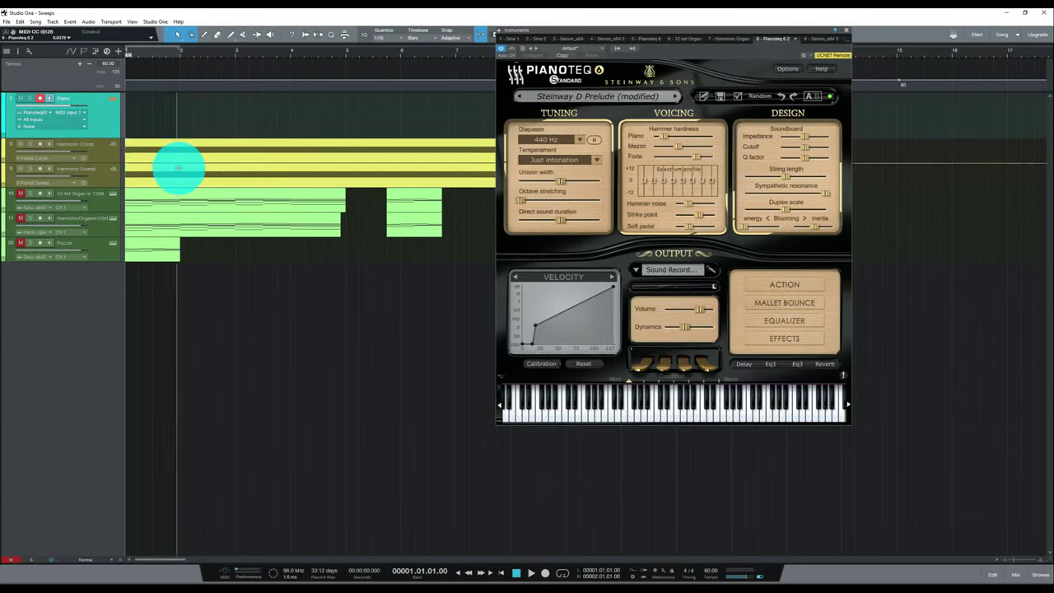
left_click(134, 145)
left_click(106, 176)
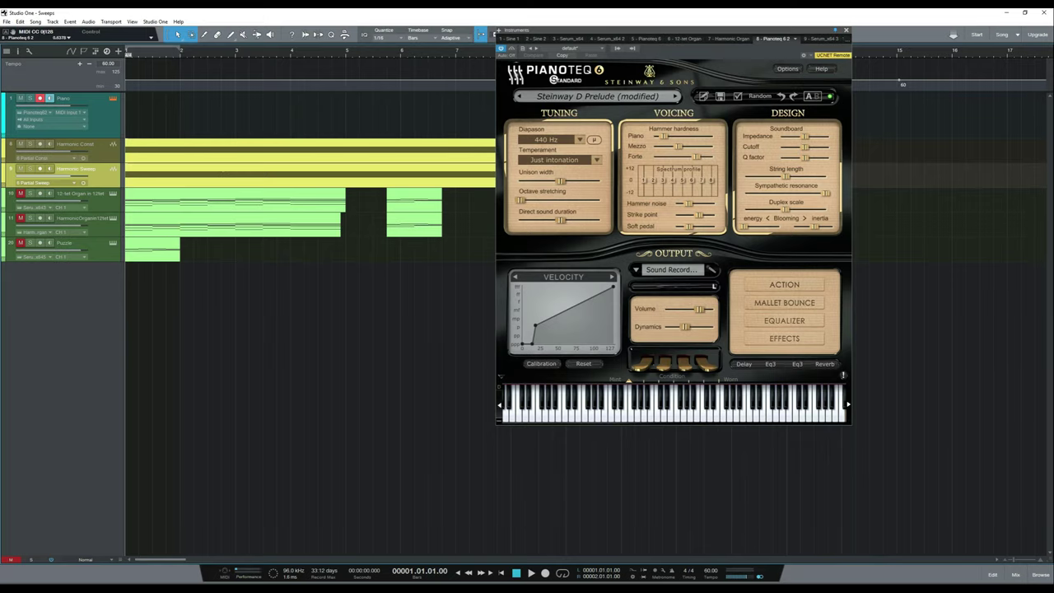
left_click(847, 31)
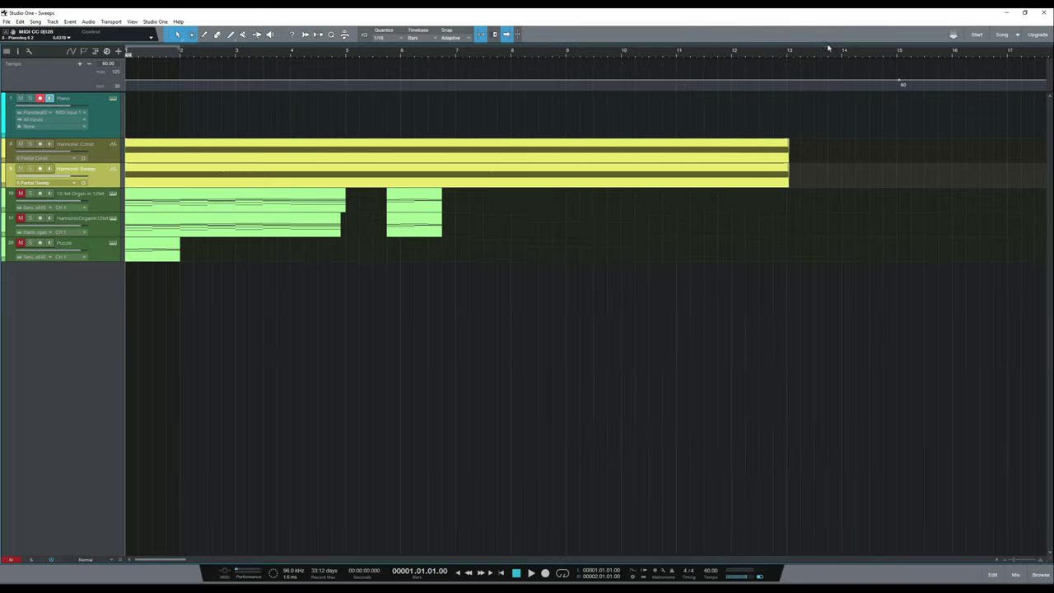
Step: Unmute the 12-tet Organ track and open its Serum instrument to inspect the effects, oscillators and noise source
left_click(20, 195)
left_click(113, 194)
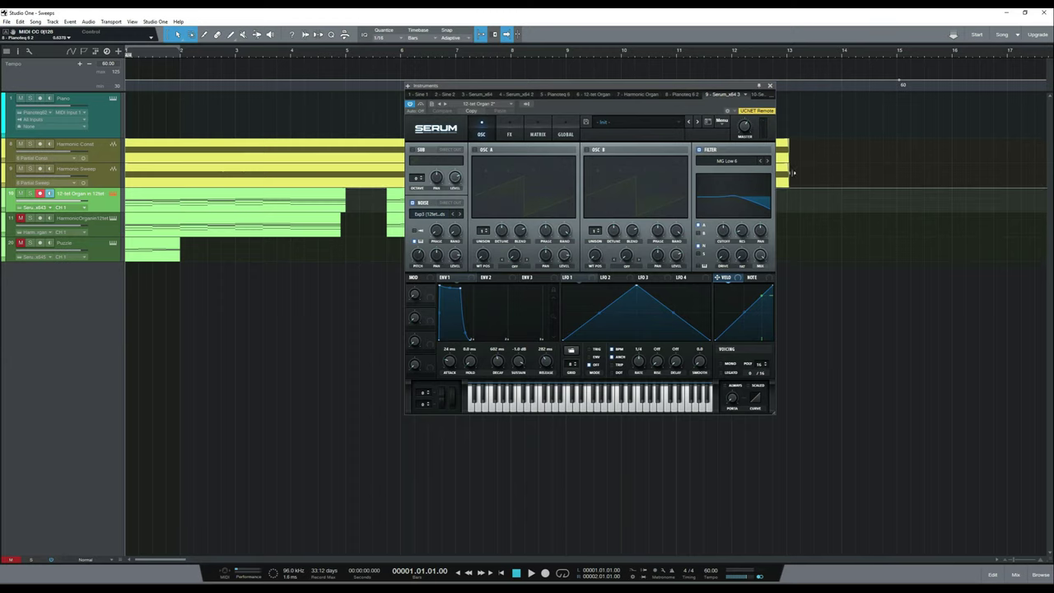
left_click(509, 134)
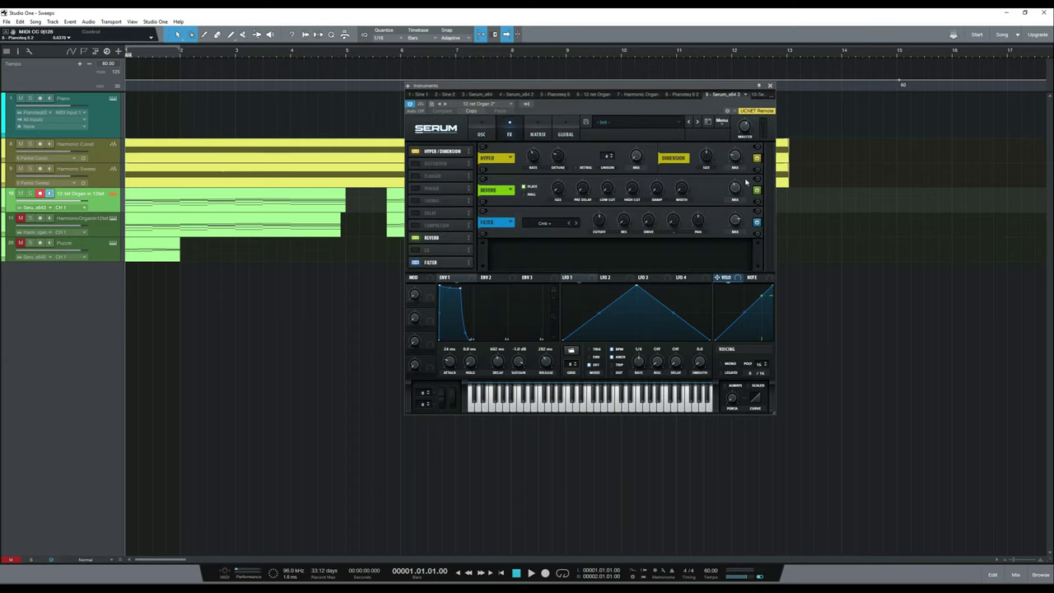
left_click(483, 134)
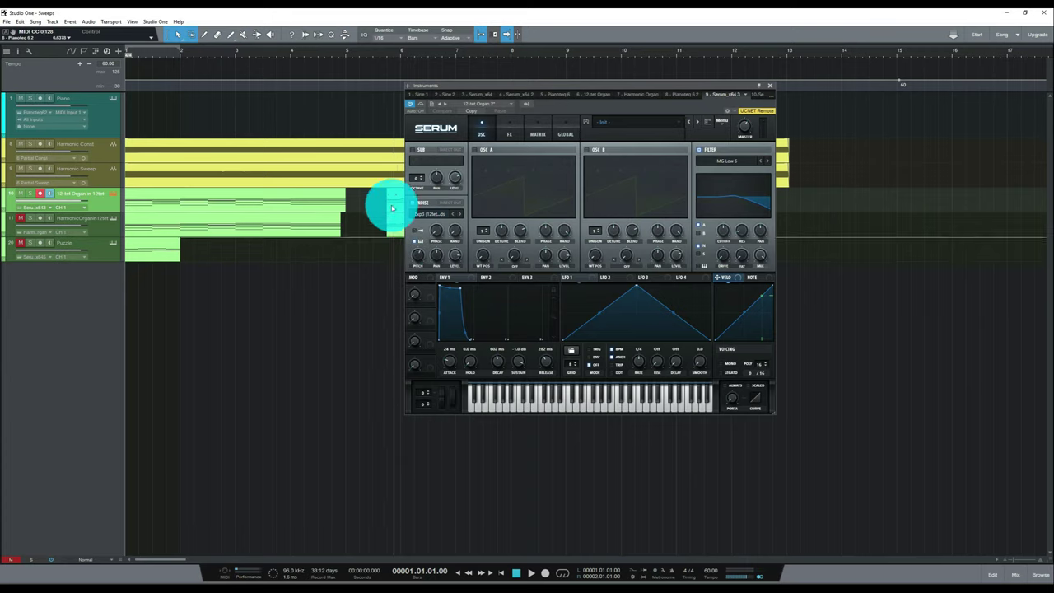
left_click(412, 203)
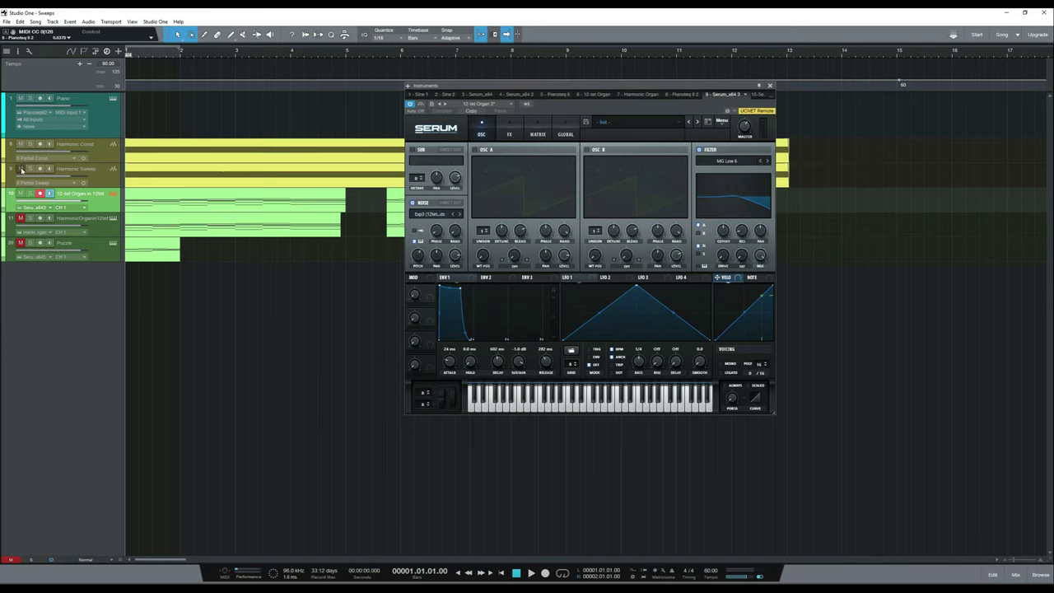
Step: Play the 12-tet Organ part from the start, stop, and unmute and play the HarmonicOrgan track for comparison
key("space")
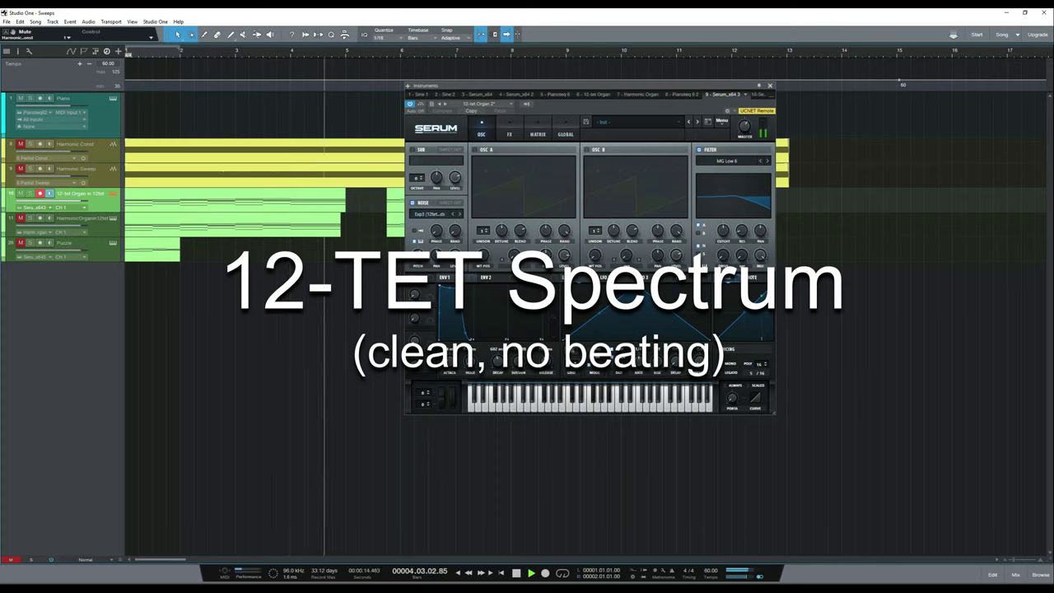
key("space")
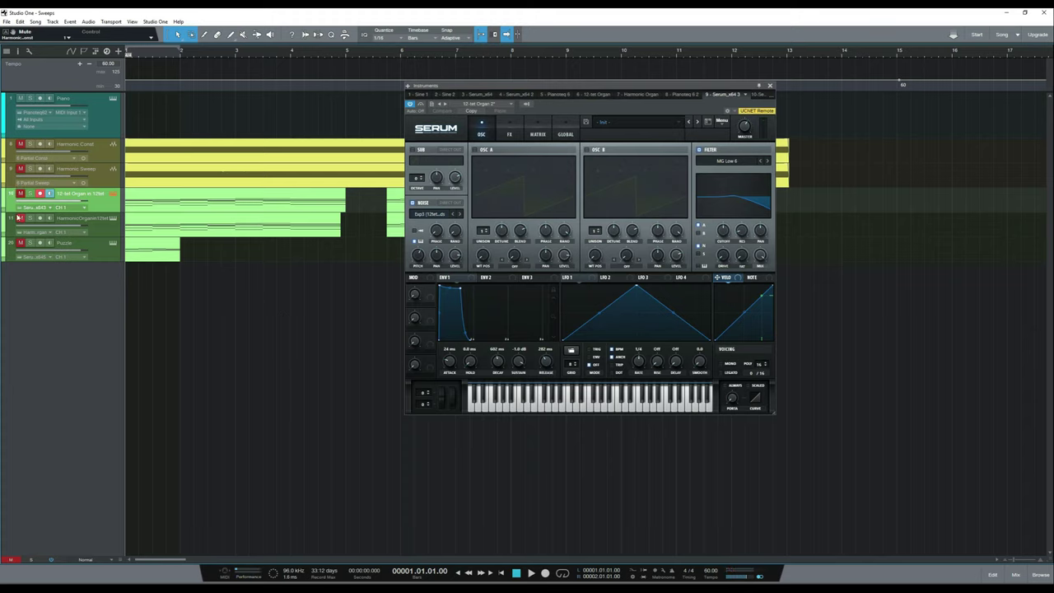
left_click(20, 218)
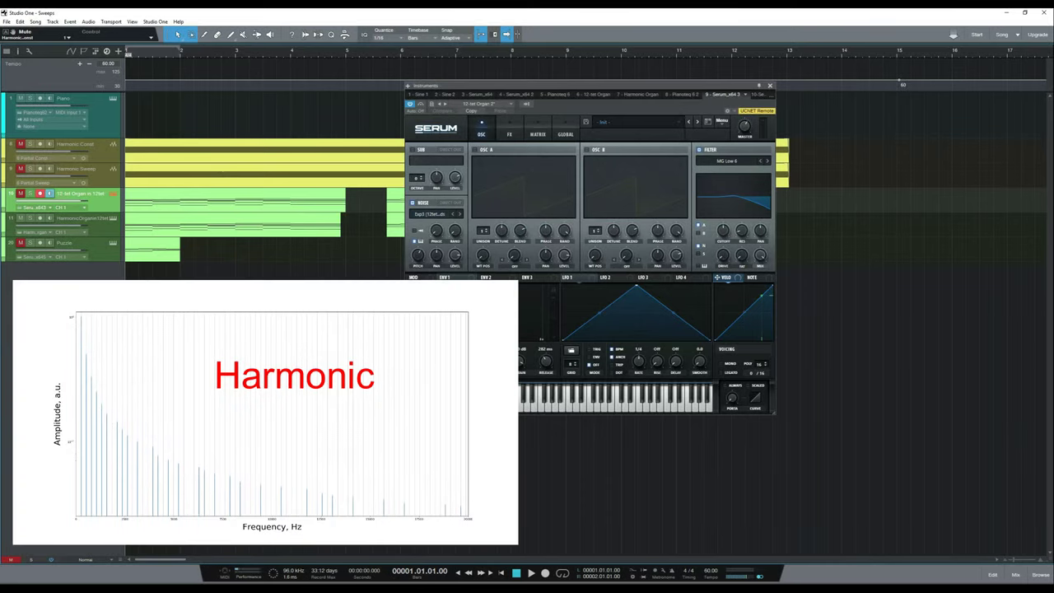
key("space")
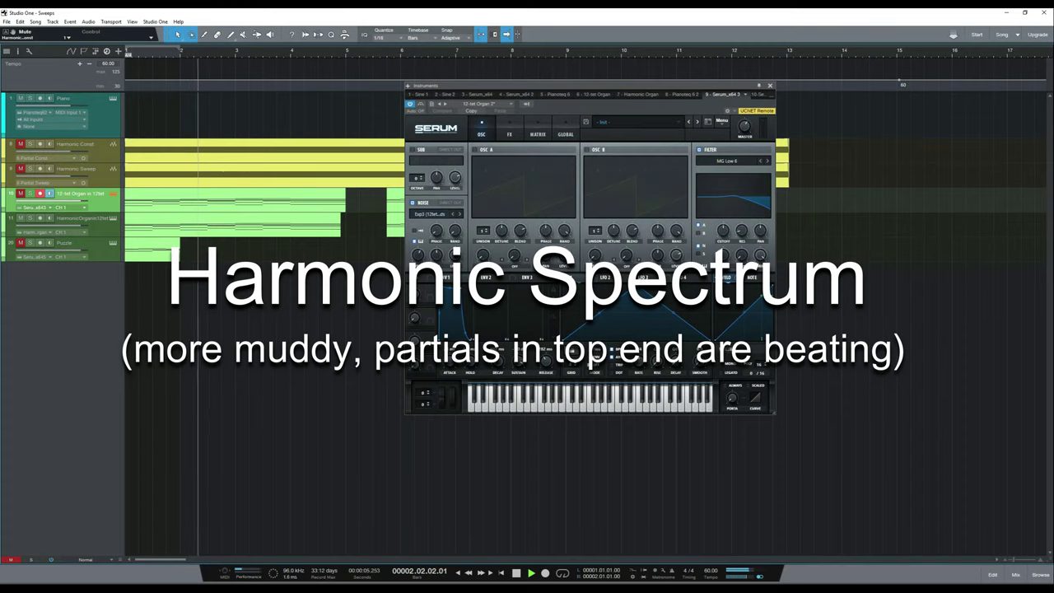
Step: Stop playback, open the Spectrum Meter in the Main output's post-fader inserts, and enlarge its window
key("space")
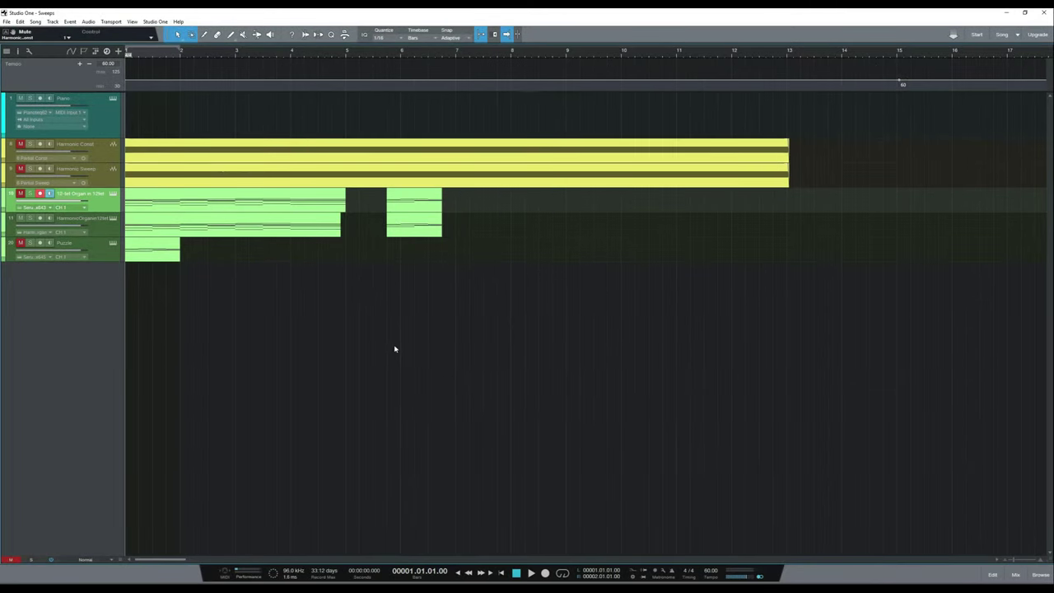
key("F3")
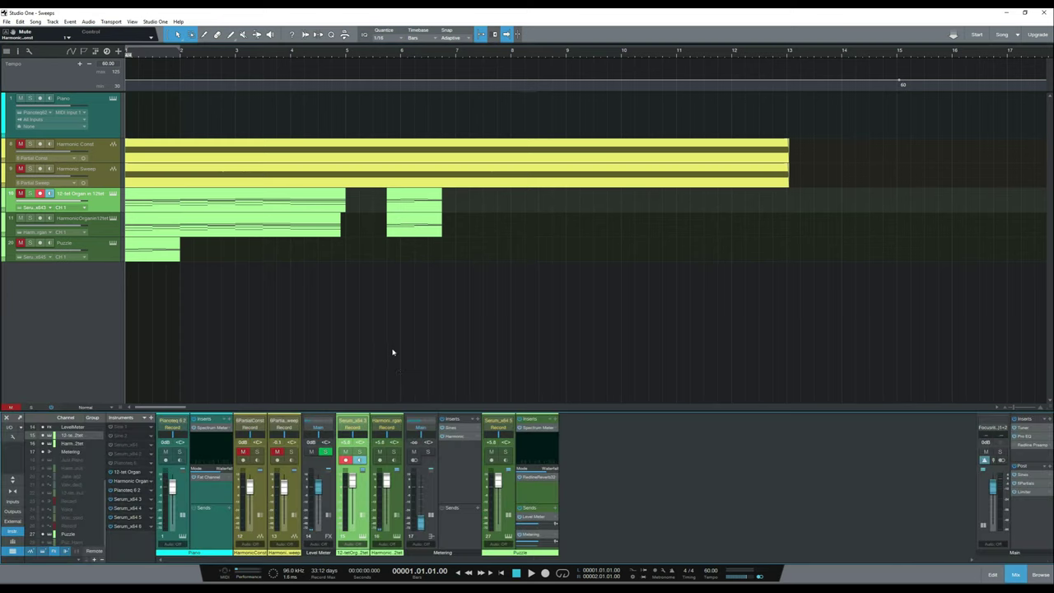
left_click(1030, 509)
left_click(1030, 509)
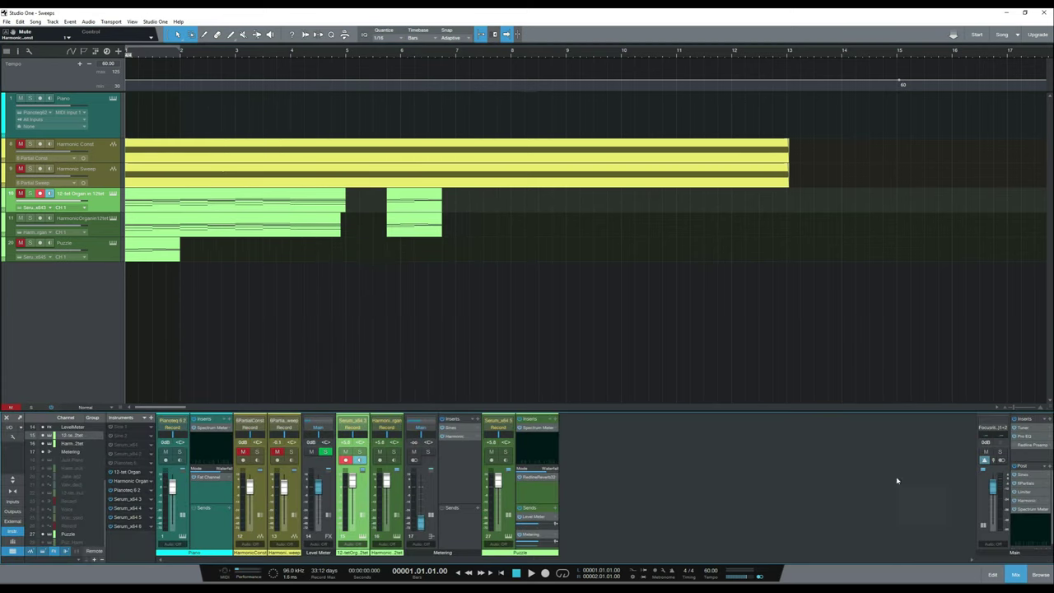
left_click(1029, 509)
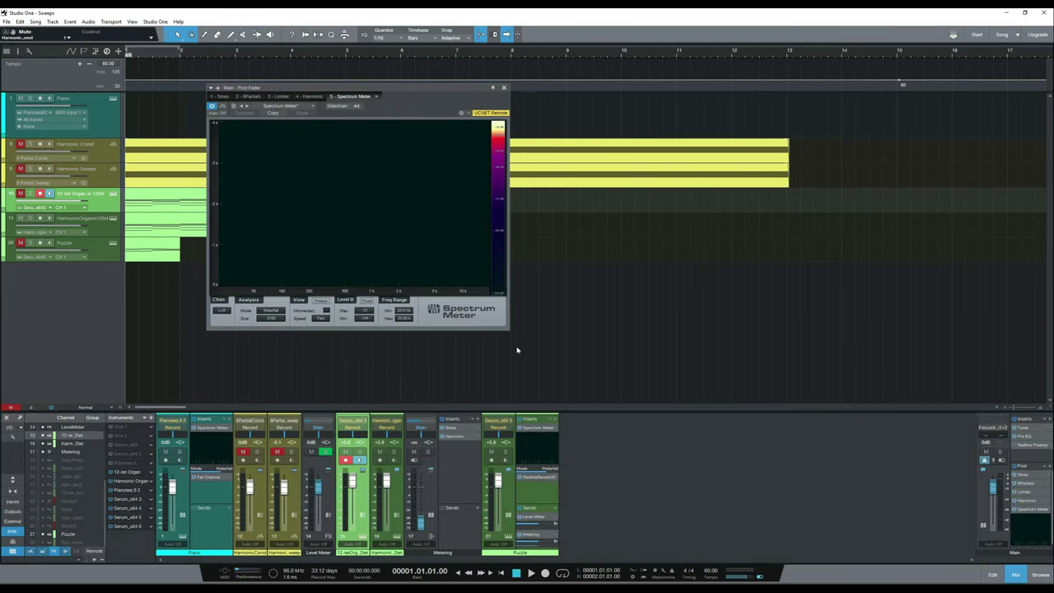
key("F3")
left_click_drag(509, 332, 603, 540)
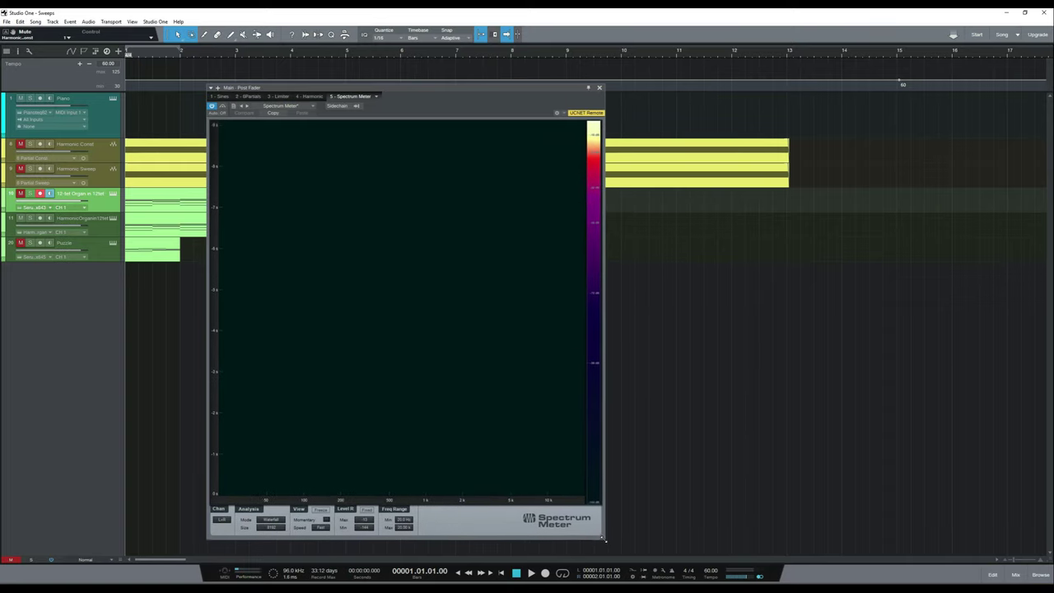
Step: Play the 12-tet Organ part and the HarmonicOrgan part in turn, swapping their mutes, to compare both in the waterfall spectrum
left_click(20, 218)
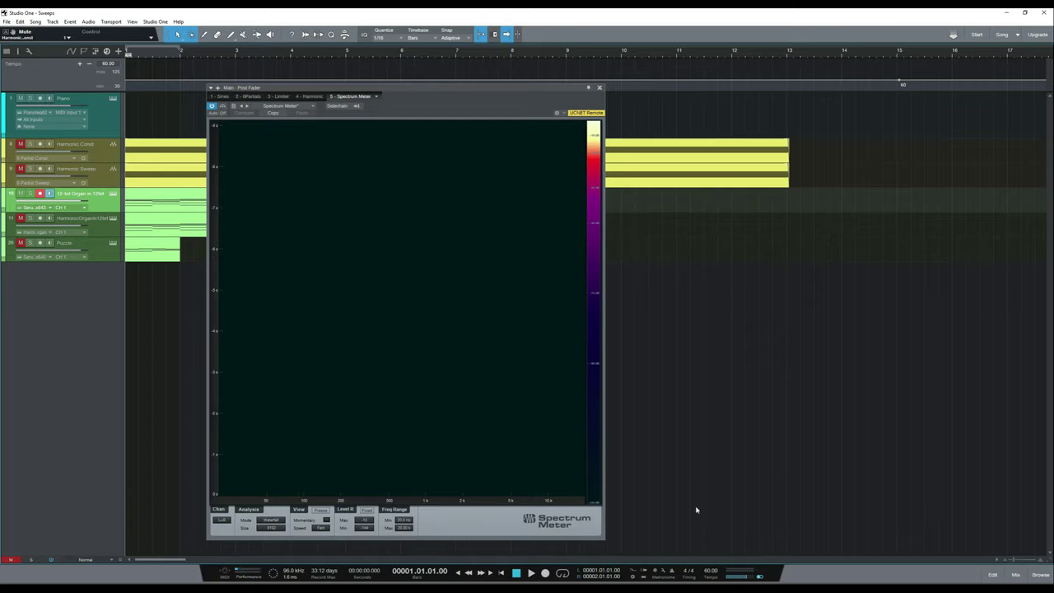
key("space")
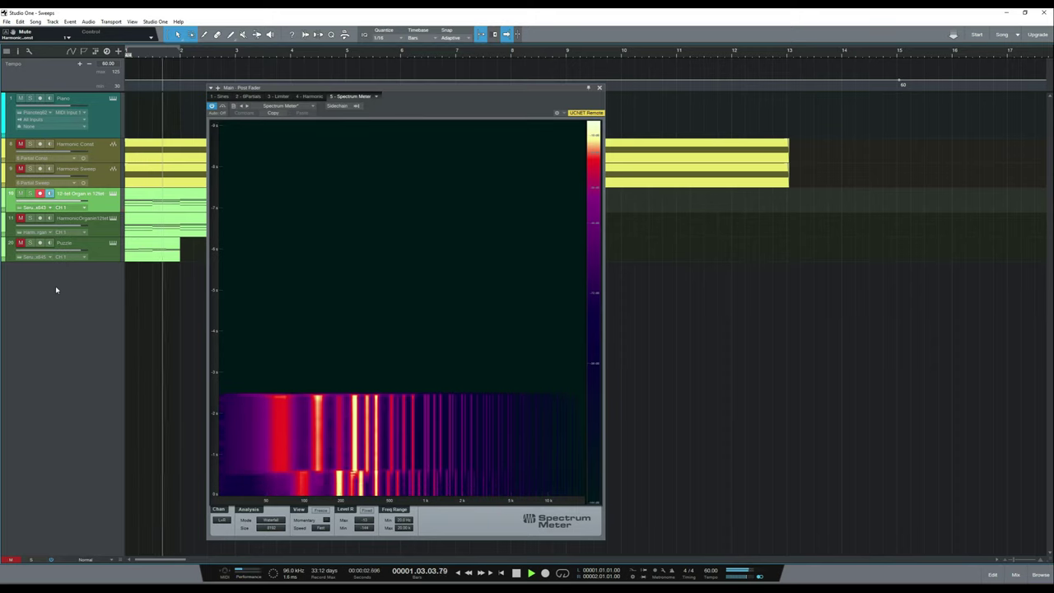
key("space")
left_click(20, 218)
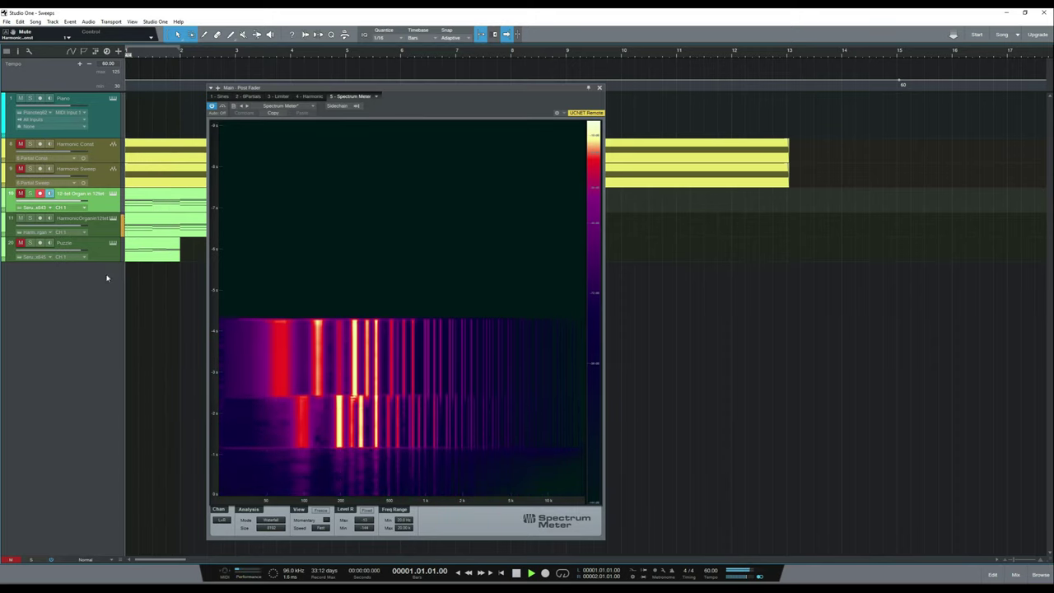
key("space")
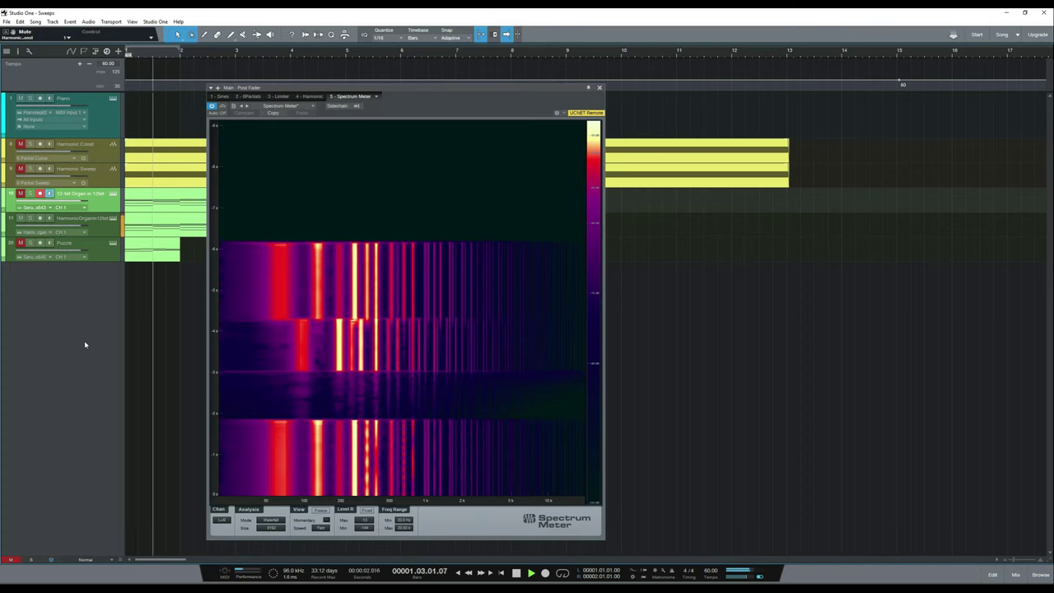
Step: Stop playback, freeze the waterfall display to examine the upper partials of both organ parts, and close the Spectrum Meter
key("space")
left_click(322, 509)
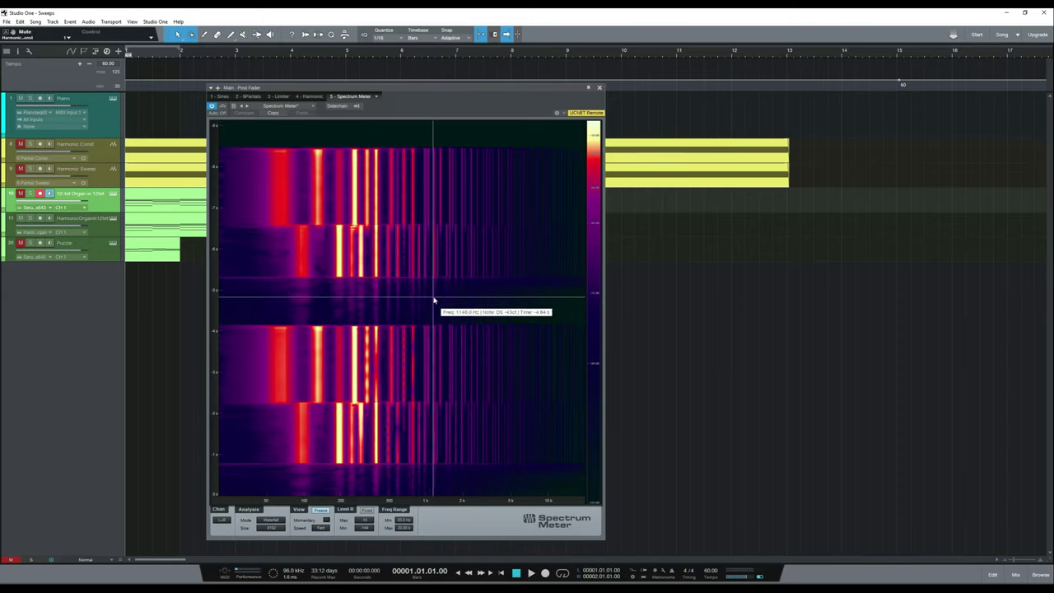
left_click(599, 88)
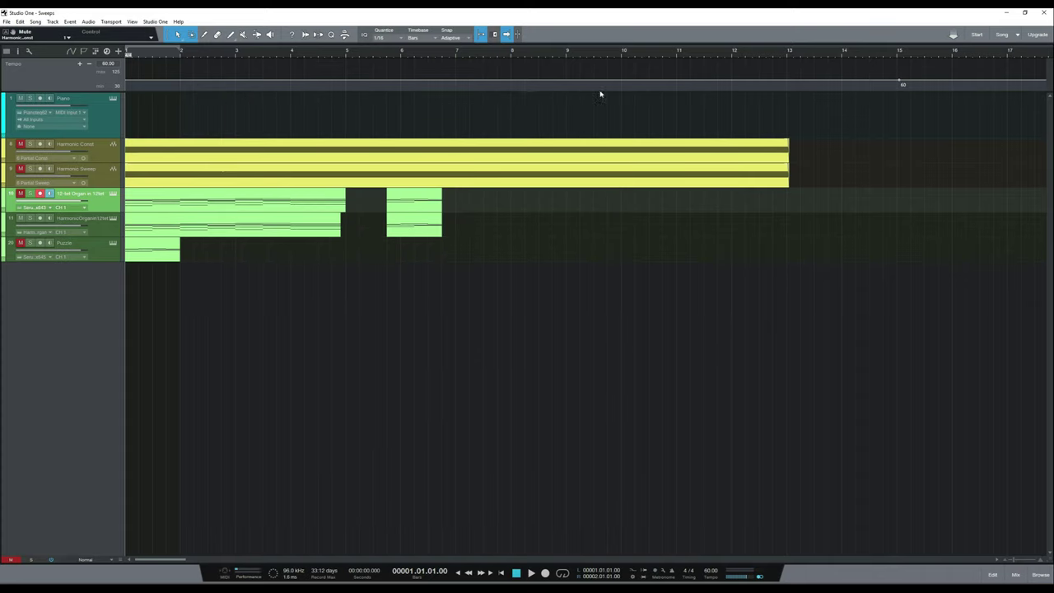